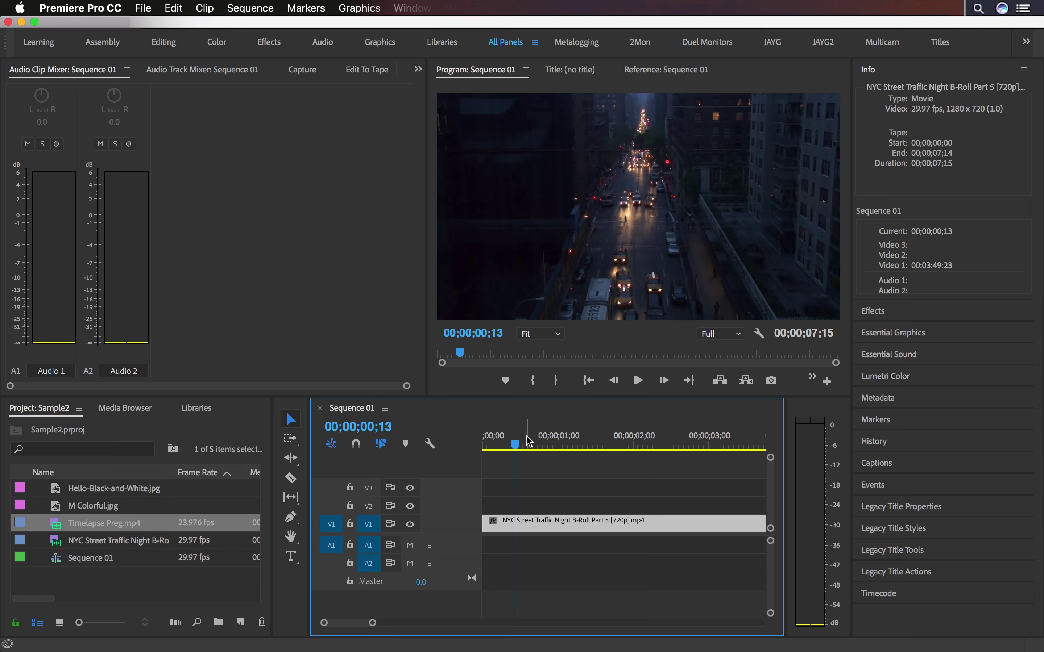
Close the Audio Clip Mixer; set Audio 1's pan to 78.6, Audio 2's pan to -78.5 and its volume to -9.4 in the Audio Track Mixer
left_click(127, 70)
left_click(137, 84)
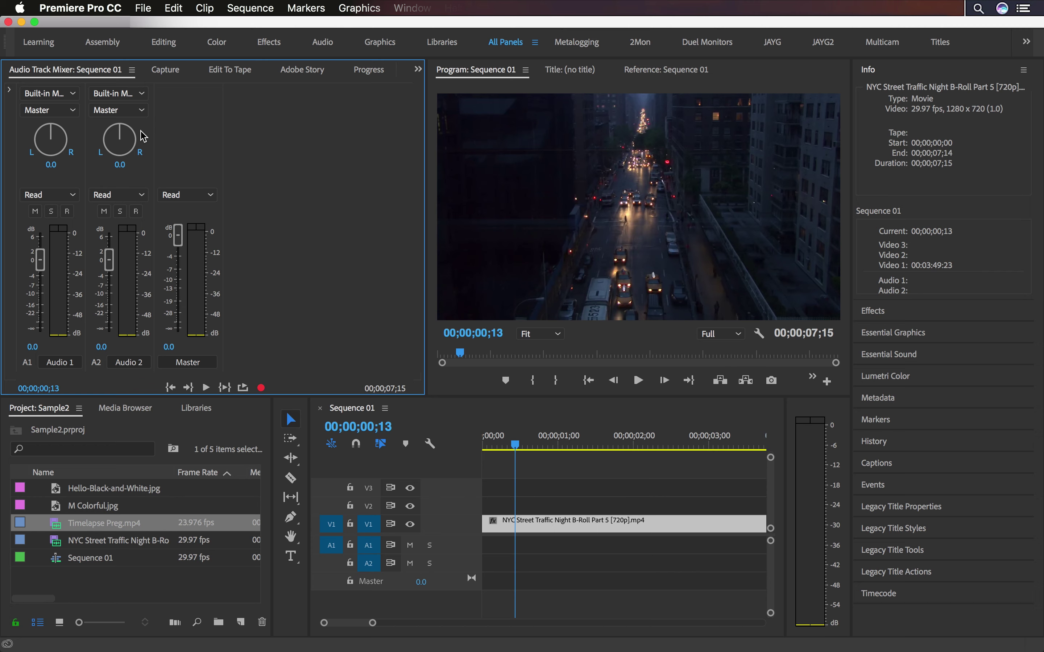
mouse_move(130, 139)
left_mouse_down()
mouse_move(57, 144)
mouse_move(134, 149)
left_mouse_up()
left_click_drag(114, 236, 111, 292)
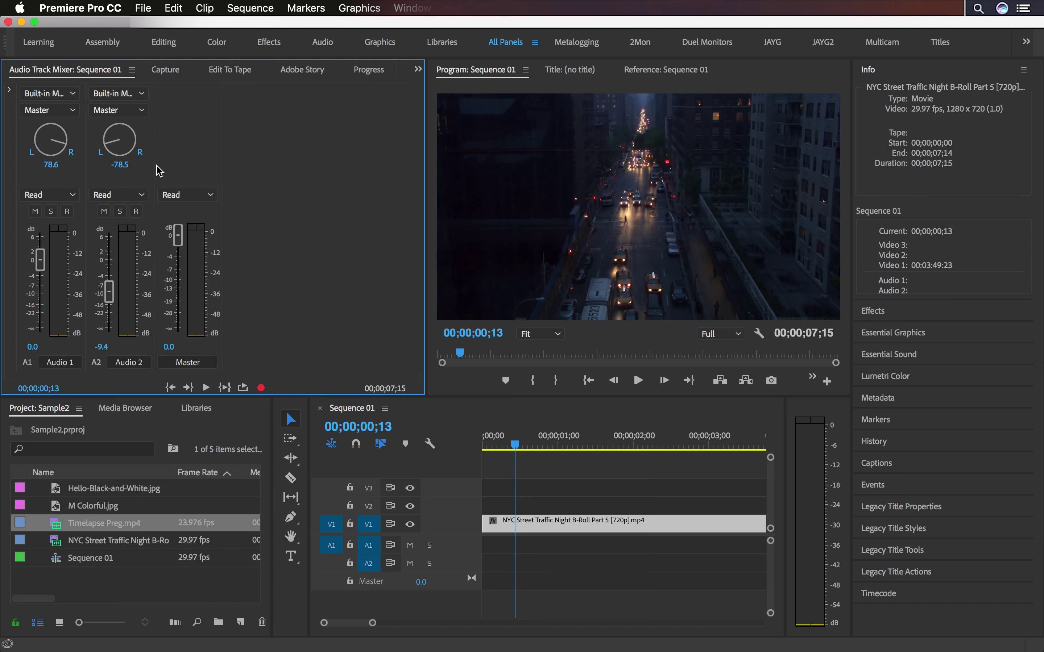
Close the Audio Track Mixer, Capture, Edit To Tape, Adobe Story and Progress panels
left_click(132, 70)
left_click(149, 85)
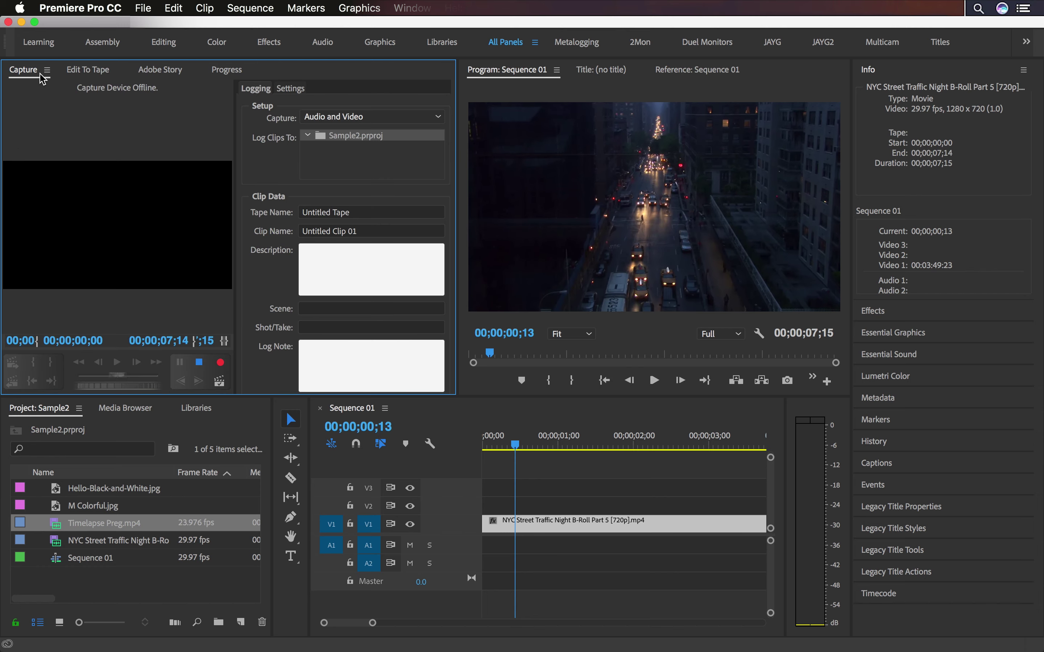
left_click(43, 79)
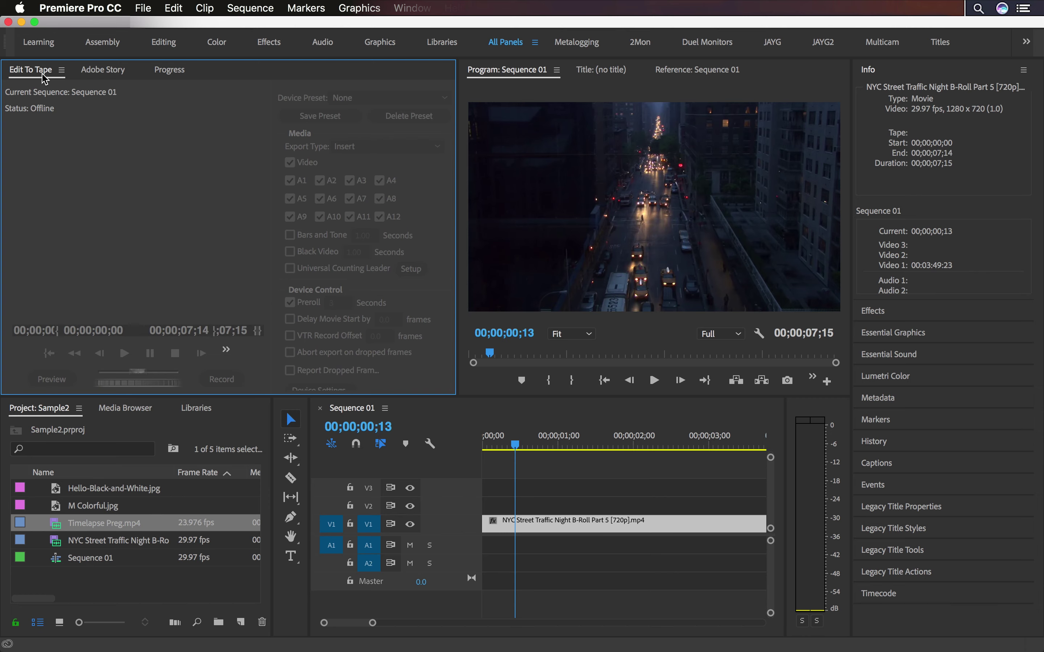
key("super+w")
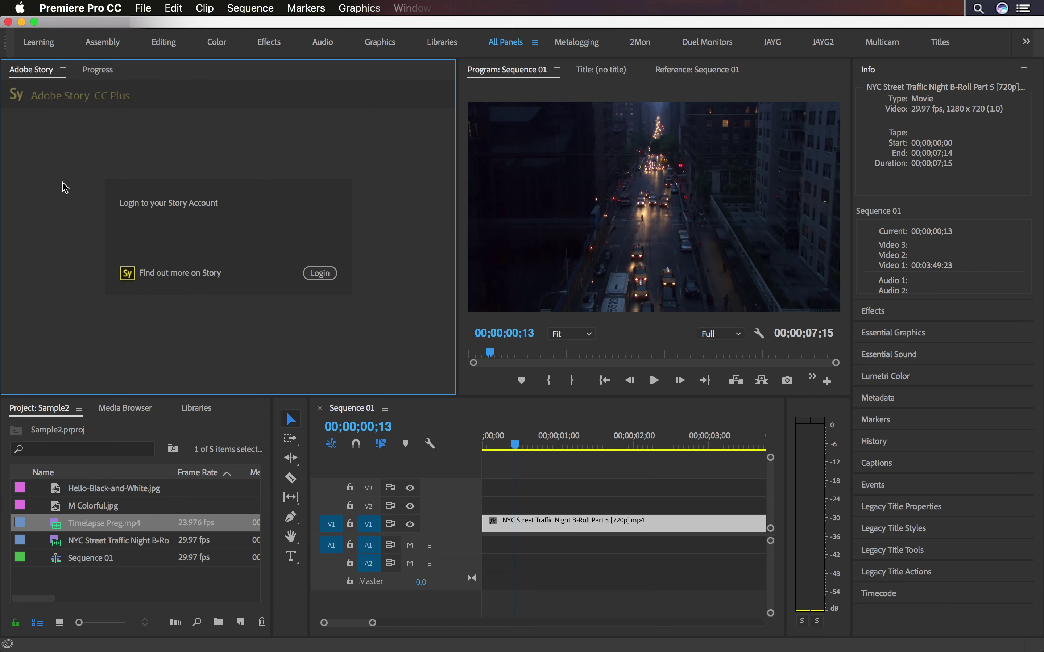
key("super+w")
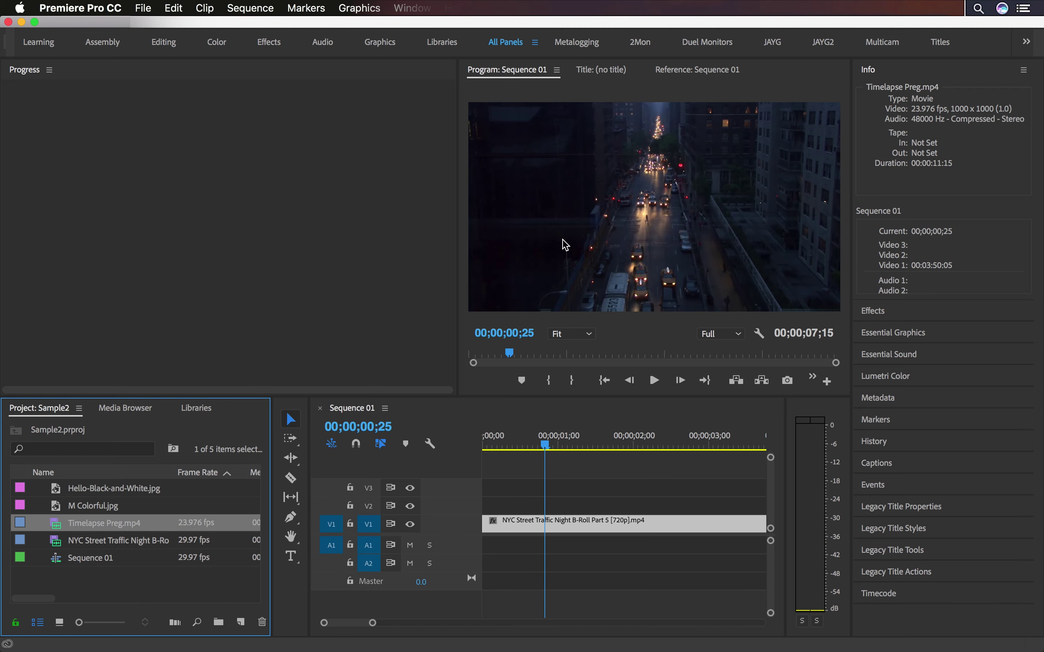
left_click(50, 70)
left_click(88, 82)
Create a 1280 x 720 legacy title with the default settings in the Title panel and close that panel
left_click_drag(58, 352, 119, 353)
left_click(143, 69)
left_click(10, 90)
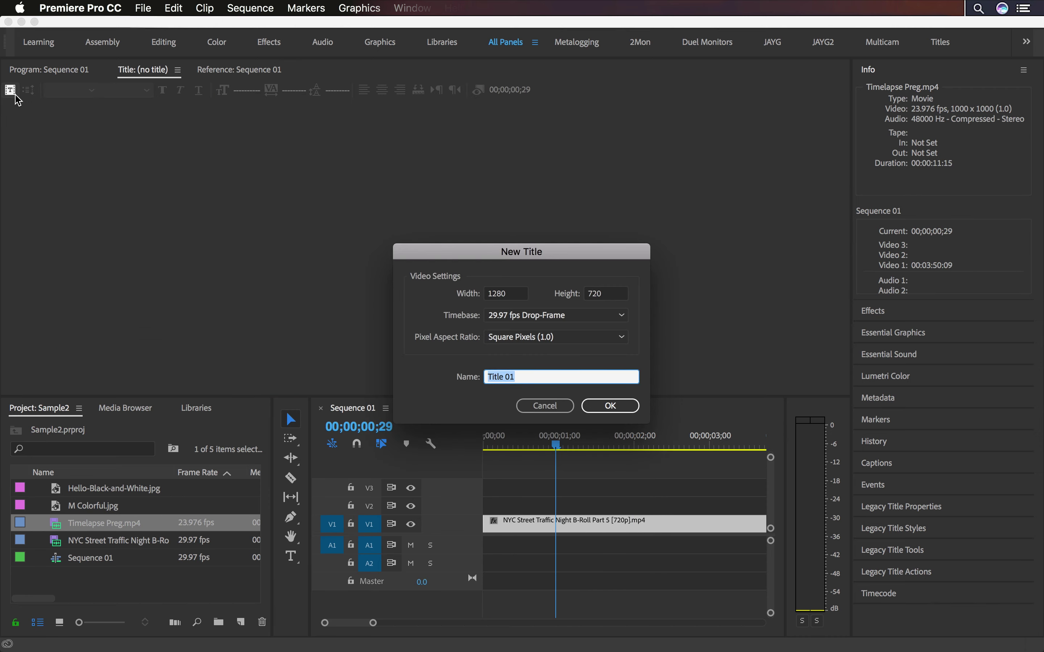
left_click(608, 406)
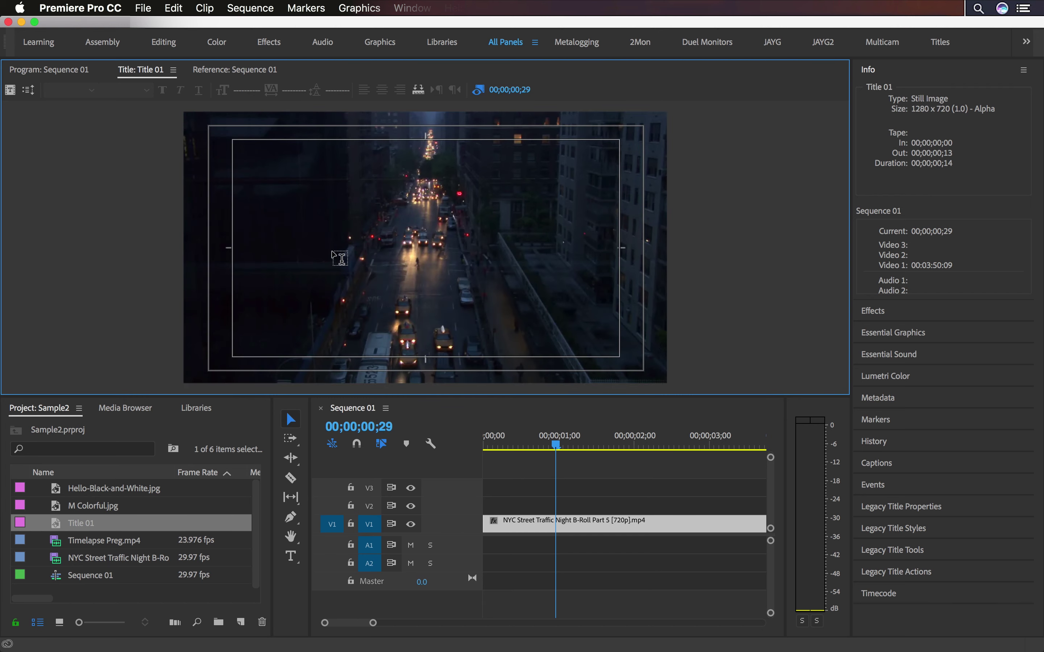
left_click(173, 70)
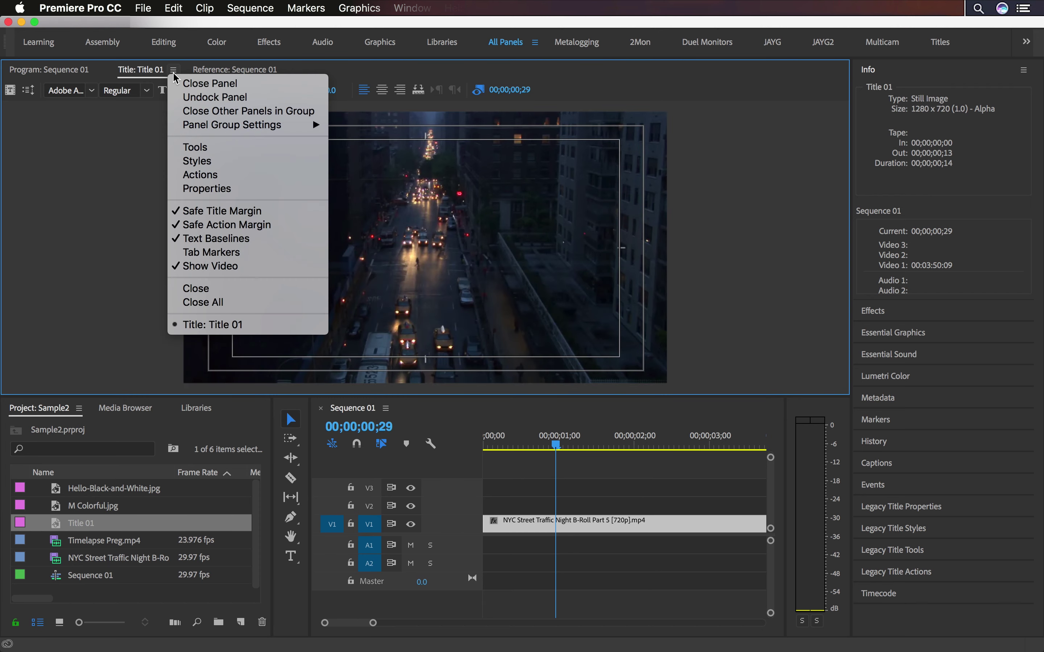
left_click(210, 84)
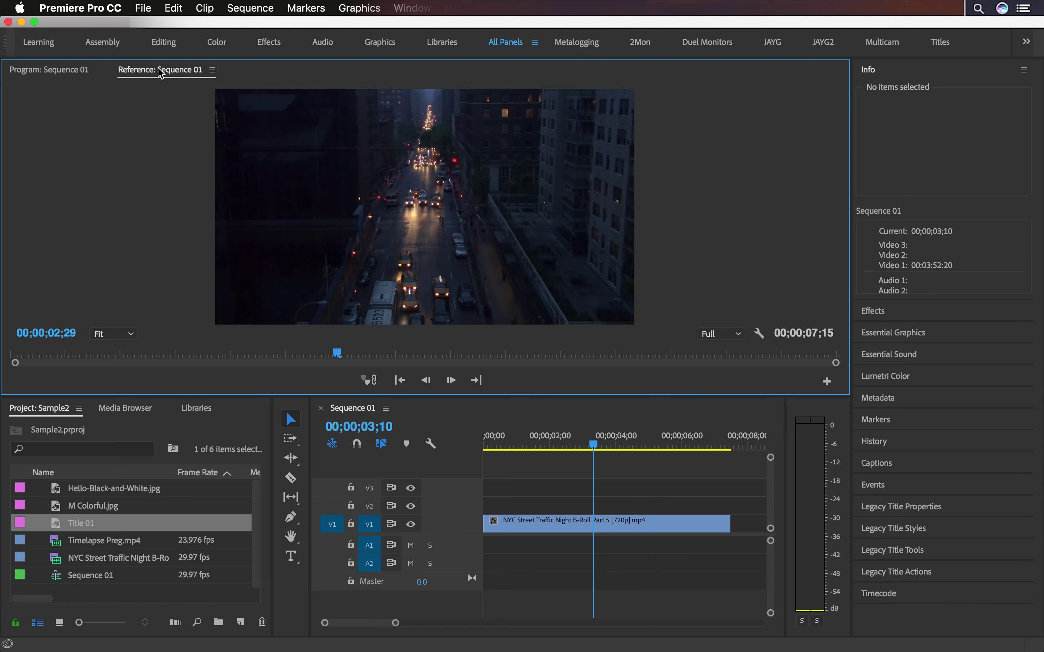
Dock the Reference monitor beside the Program monitor and ungang them to scrub each one independently
left_click_drag(161, 73, 35, 205)
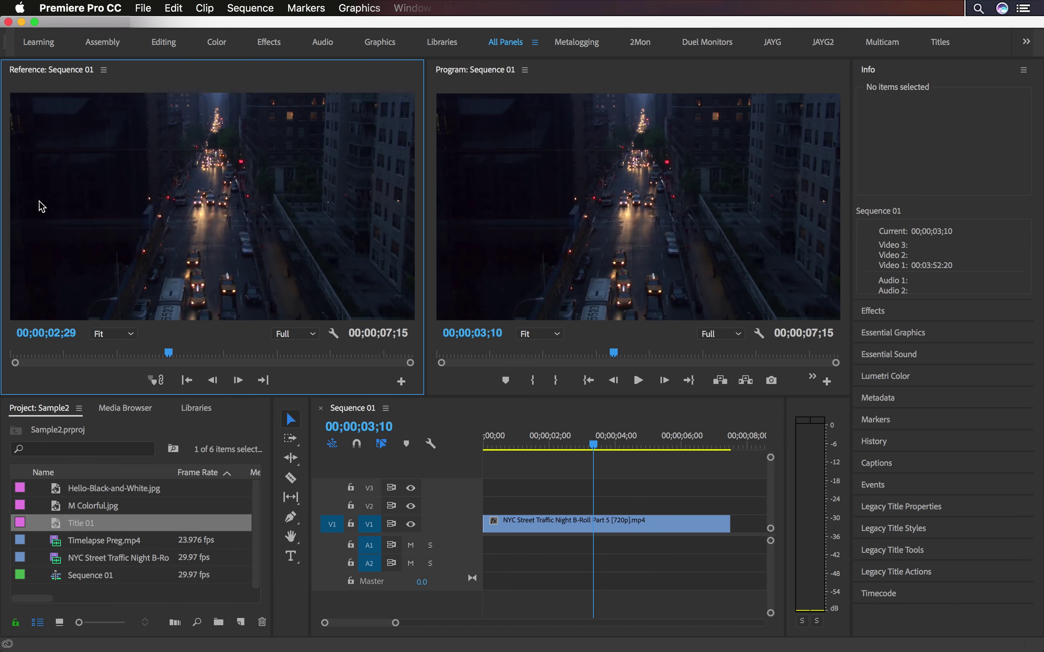
left_click(630, 355)
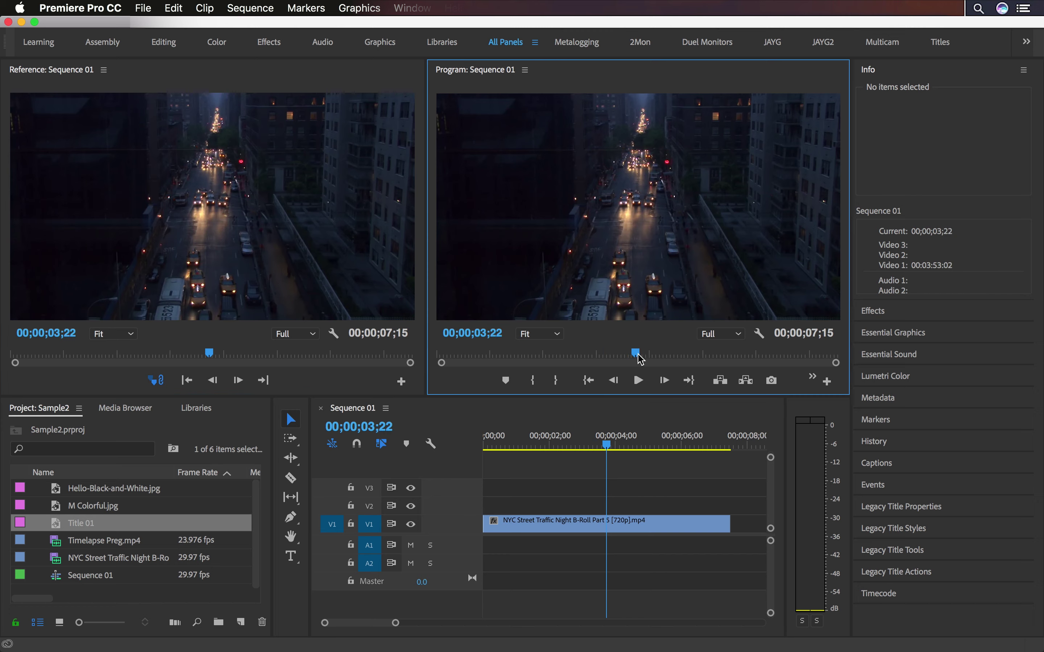
left_click_drag(630, 356, 751, 355)
left_click(157, 380)
left_click_drag(174, 360, 273, 354)
left_click_drag(684, 355, 451, 362)
Append Timelapse Preg.mp4 after the NYC Street Traffic clip on V1 and compare frames in the Reference and Program monitors
left_click_drag(108, 540, 731, 524)
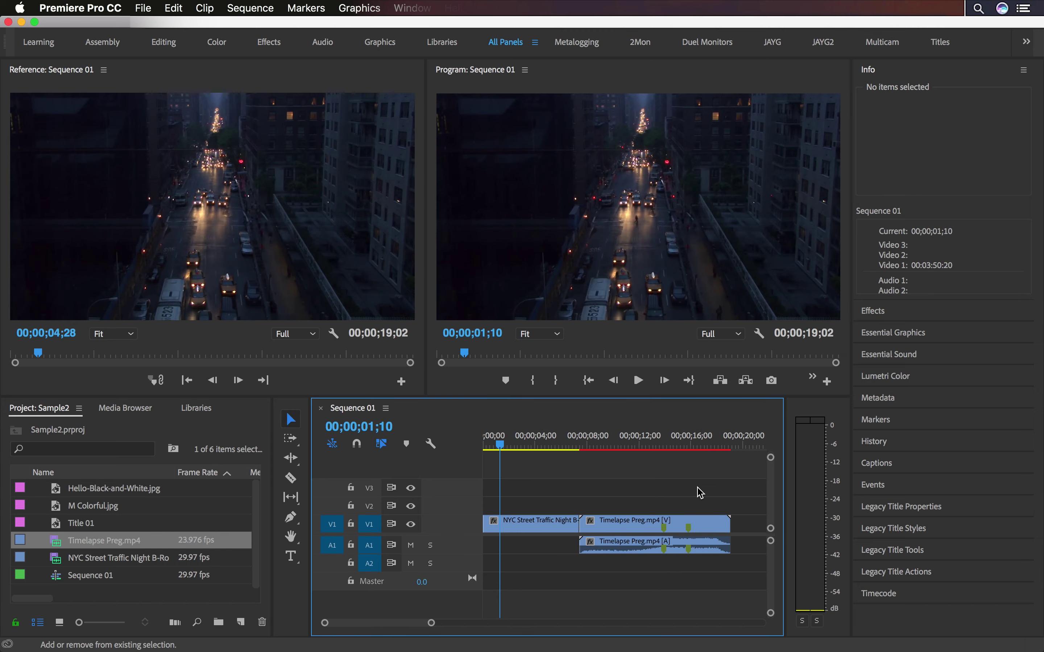
left_click_drag(511, 446, 596, 451)
left_click(155, 380)
left_click(156, 380)
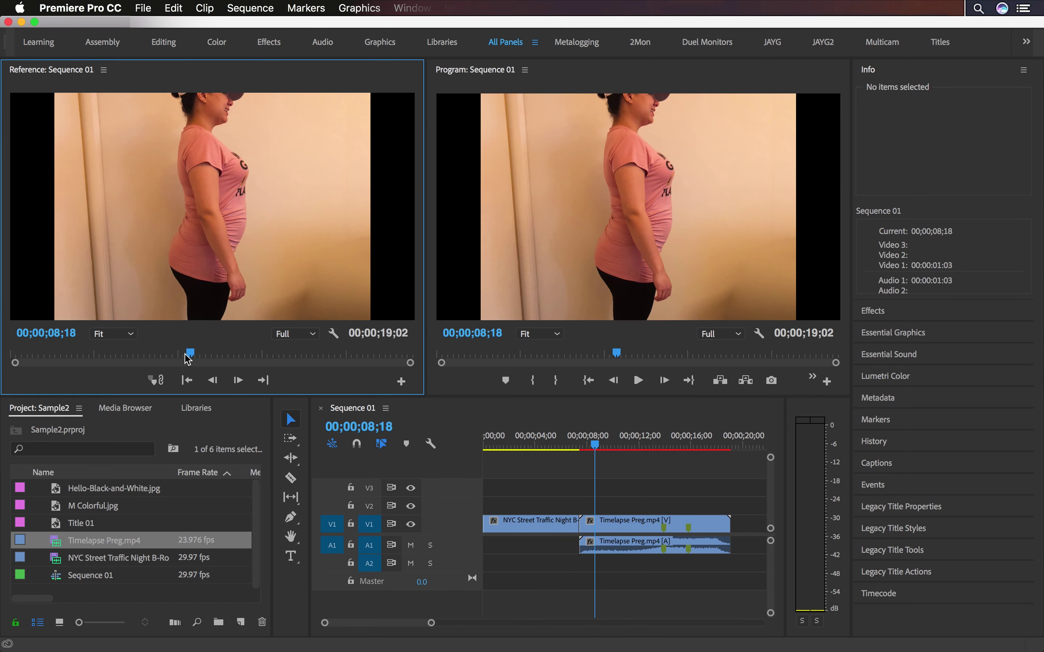
left_click_drag(189, 355, 139, 364)
left_click(625, 524)
left_click_drag(586, 449, 666, 448)
Close the Reference monitor and the Info panel, and display the Effects panel
left_click(104, 70)
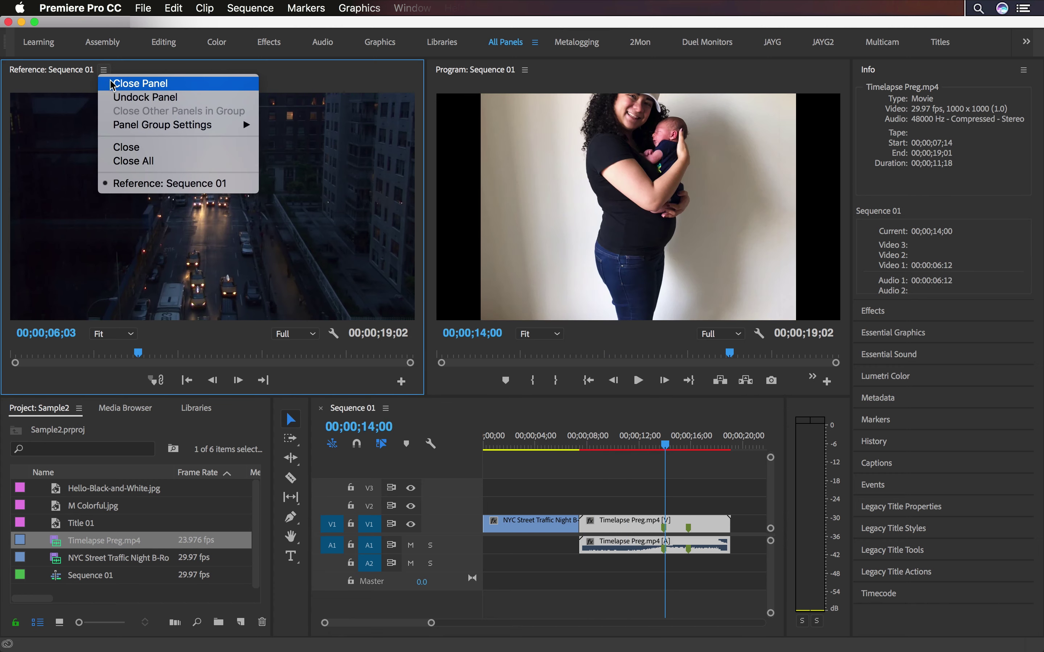
left_click(113, 83)
left_click(551, 524)
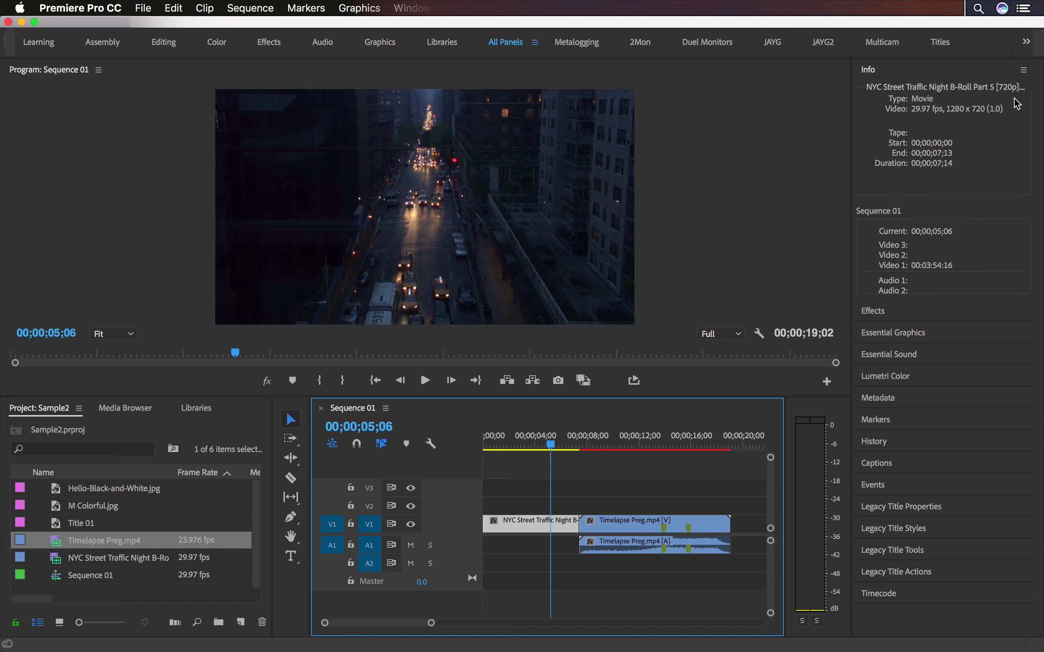
key("shift+7")
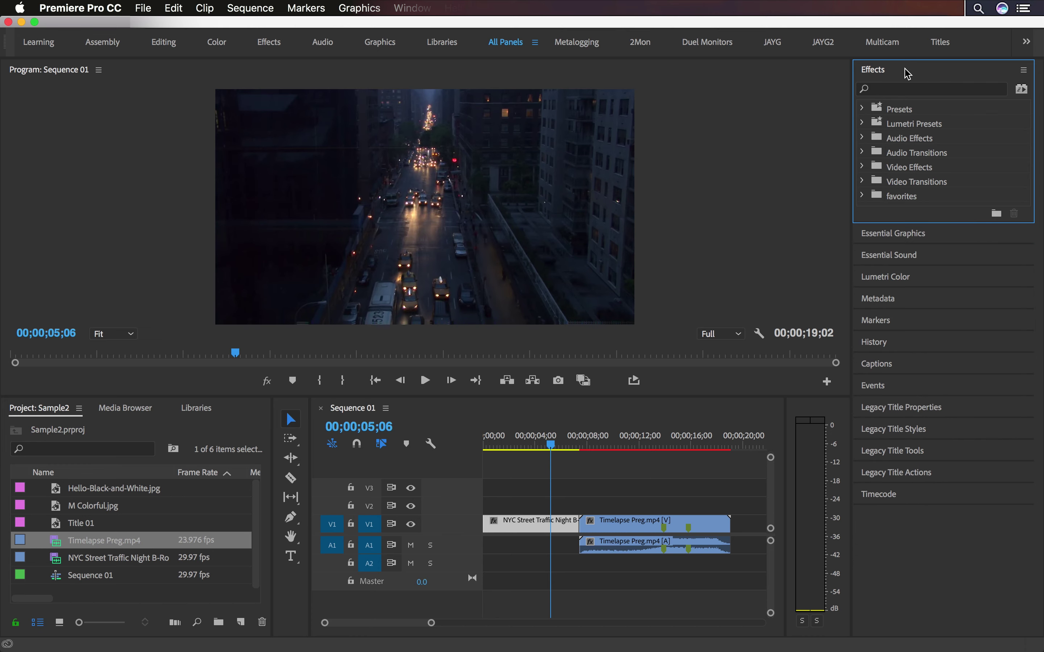
Place the "Insert Name Here" lower-third template from Essential Graphics on V2 over the NYC Street Traffic clip and preview it
left_click(895, 233)
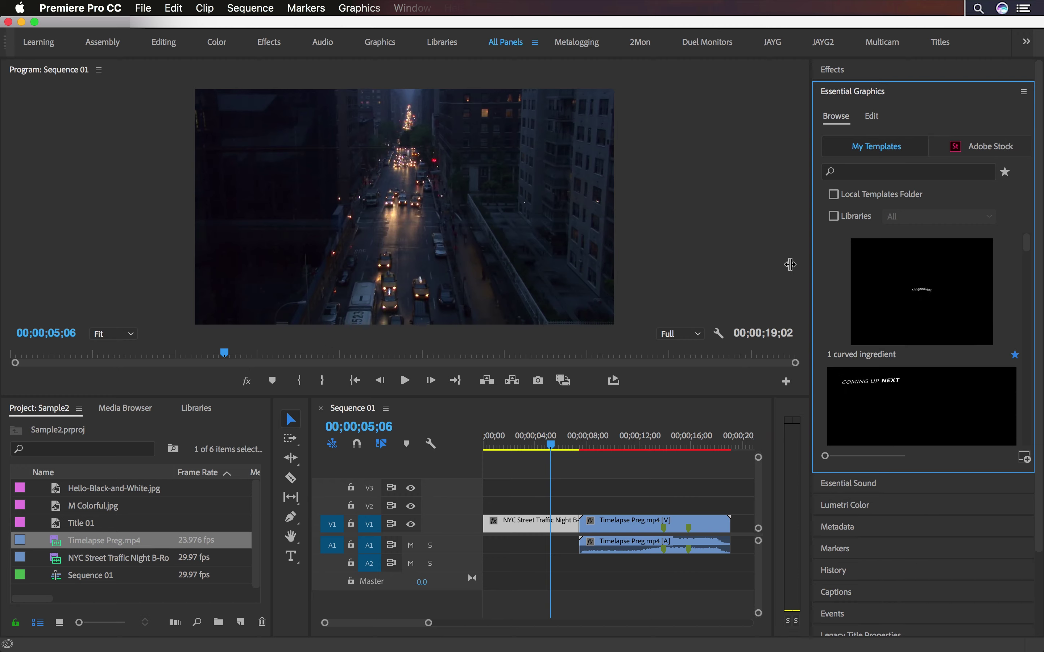
left_click_drag(1025, 240, 1029, 389)
left_click_drag(880, 289, 544, 505)
left_click_drag(538, 450, 558, 452)
left_click(762, 95)
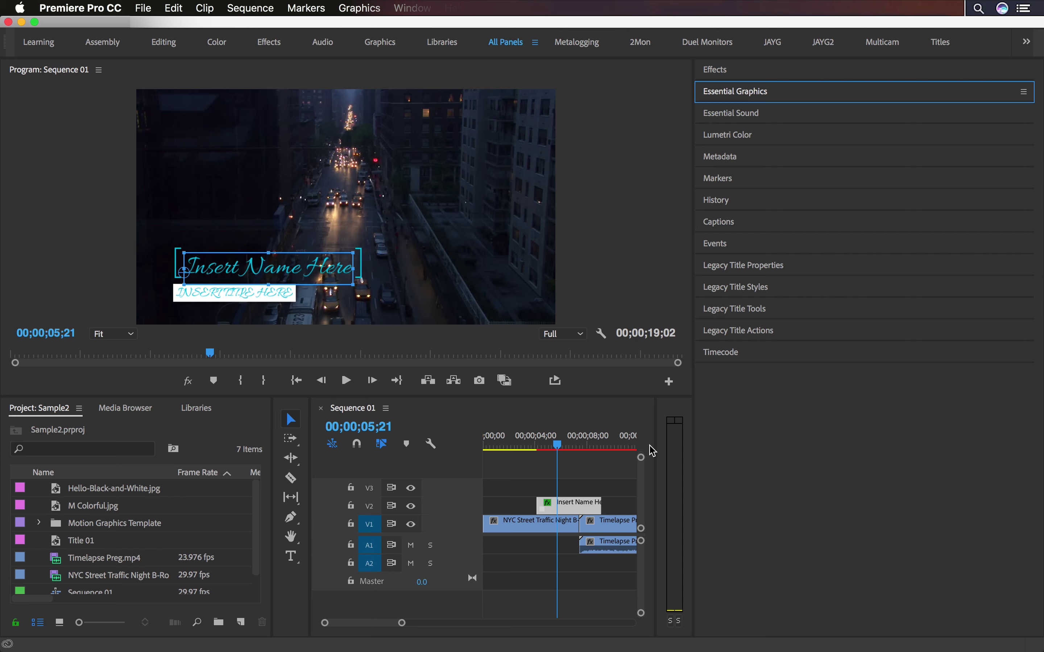
Examine the Essential Sound, Lumetri Color, Metadata and Markers panels with the NYC Street Traffic clip selected
left_click(746, 115)
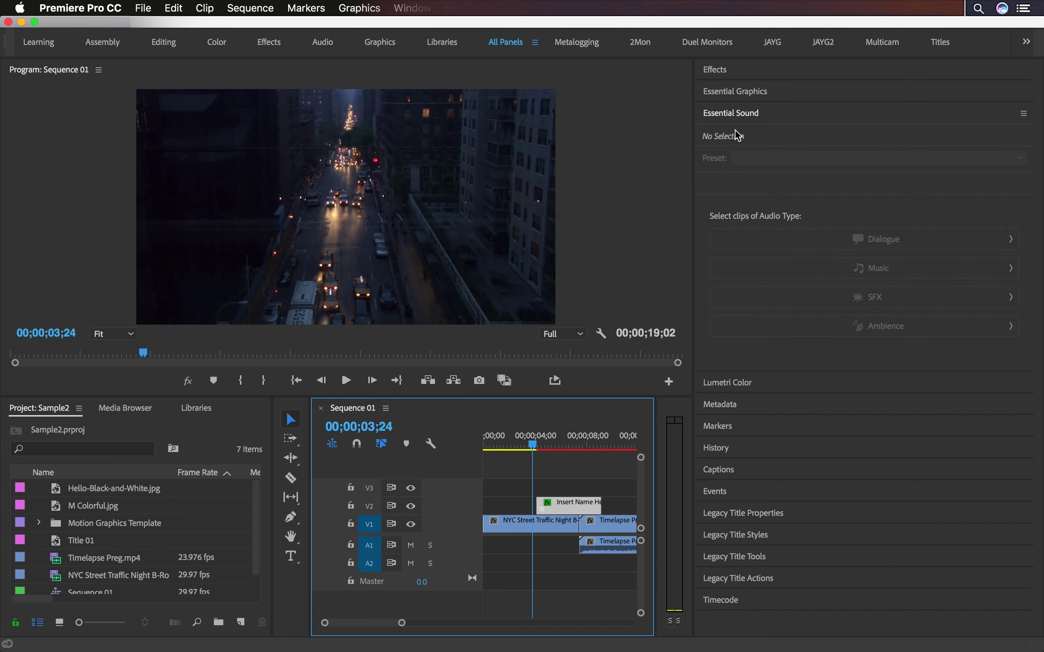
left_click(747, 114)
left_click(753, 135)
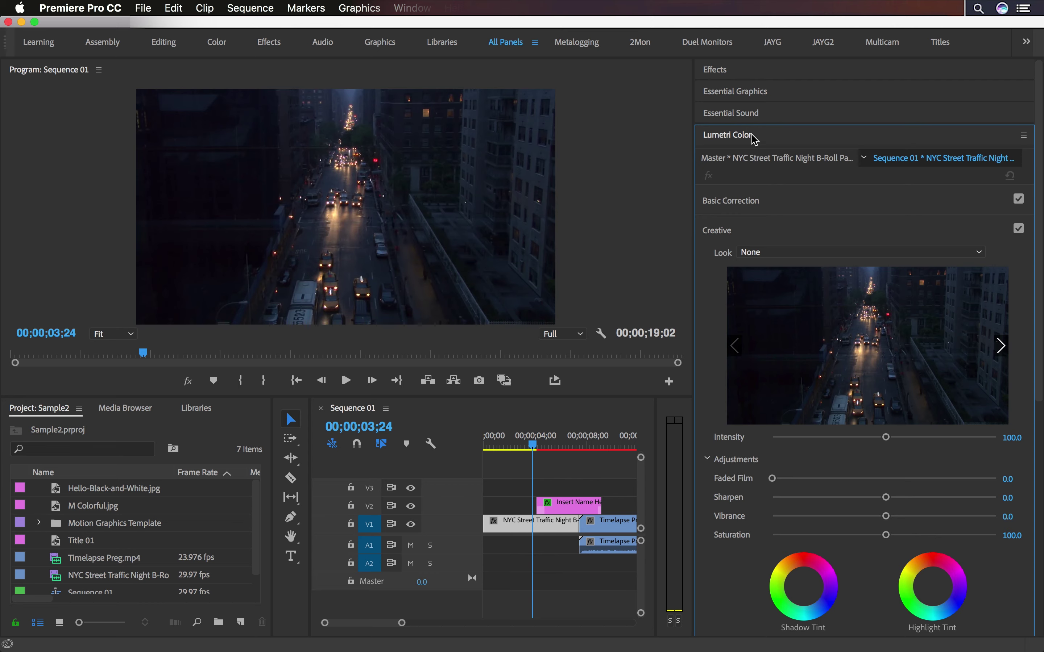
scroll(805, 174, "down", 10)
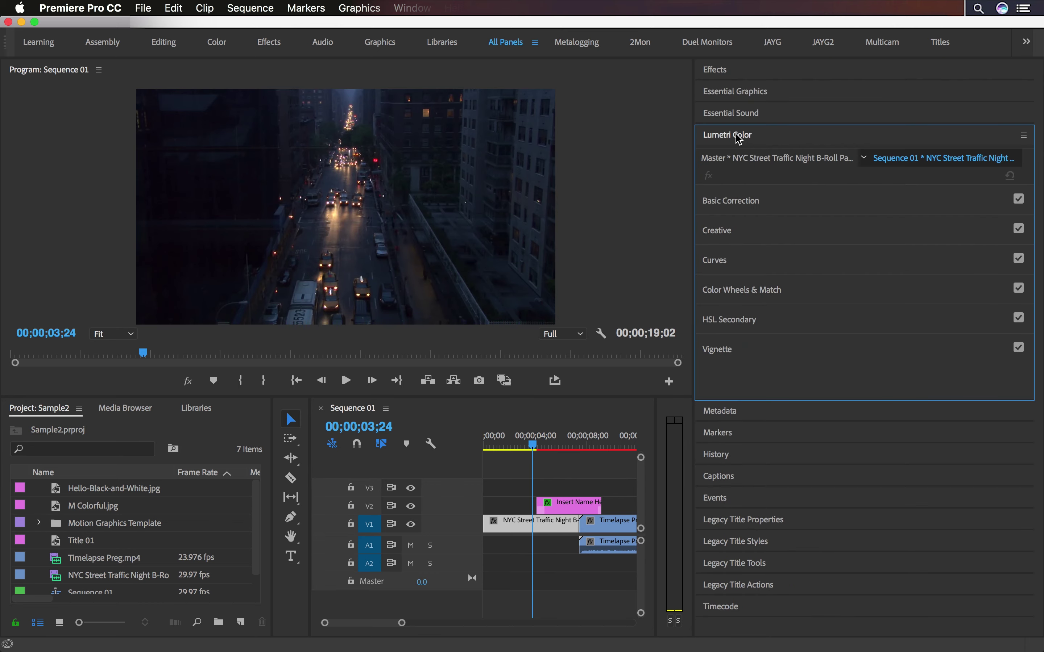
left_click(734, 411)
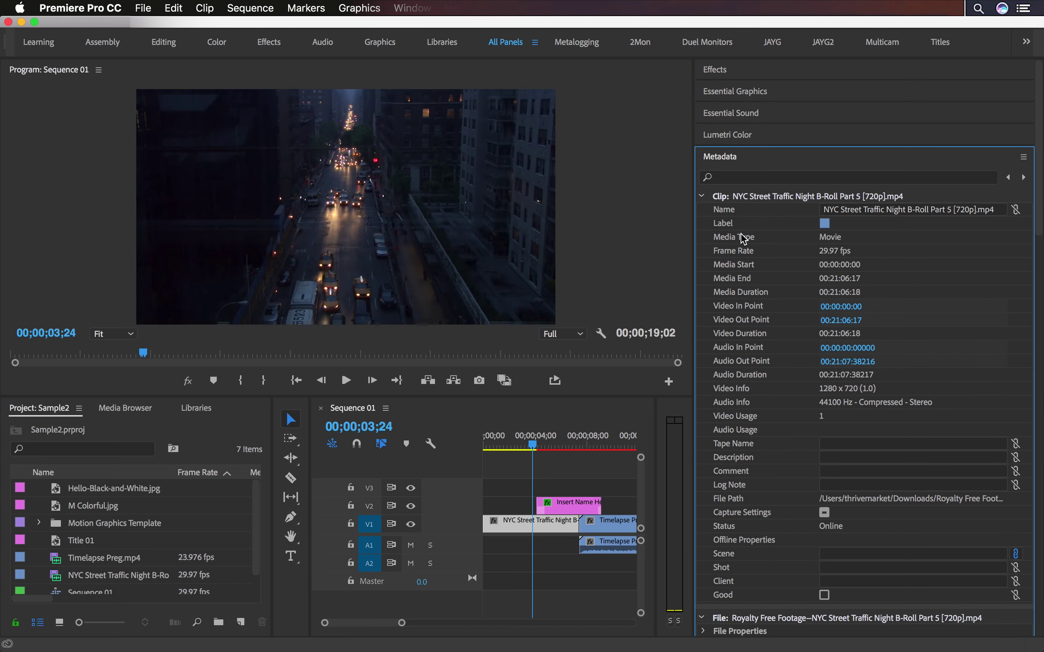
left_click(739, 169)
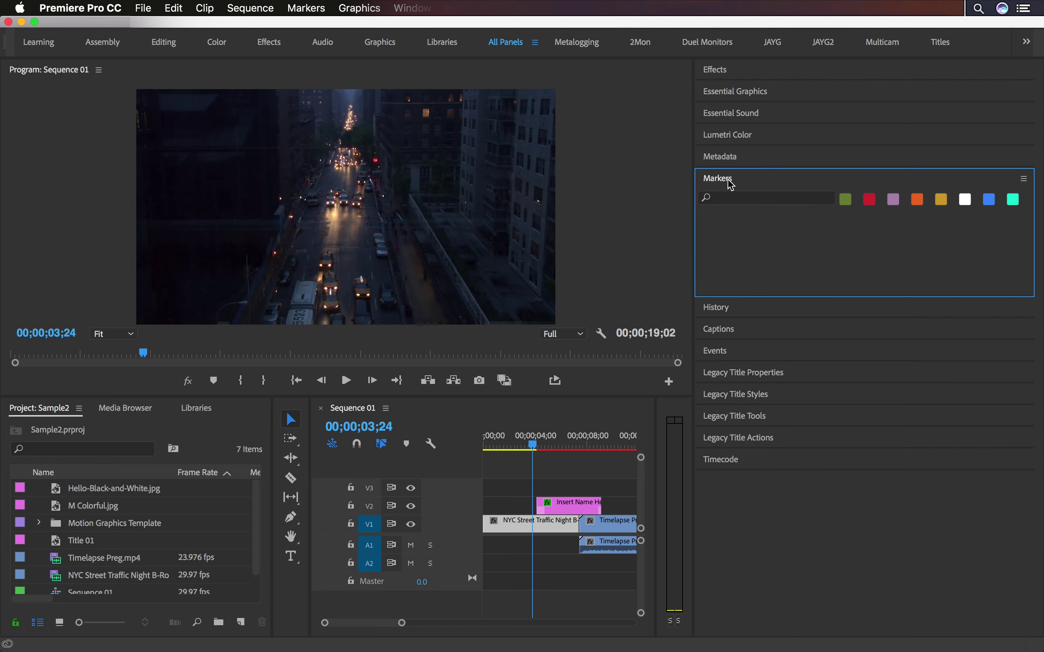
Step the project back through earlier states in the History panel, ending at the Import Clip state
left_click(887, 306)
left_click(759, 512)
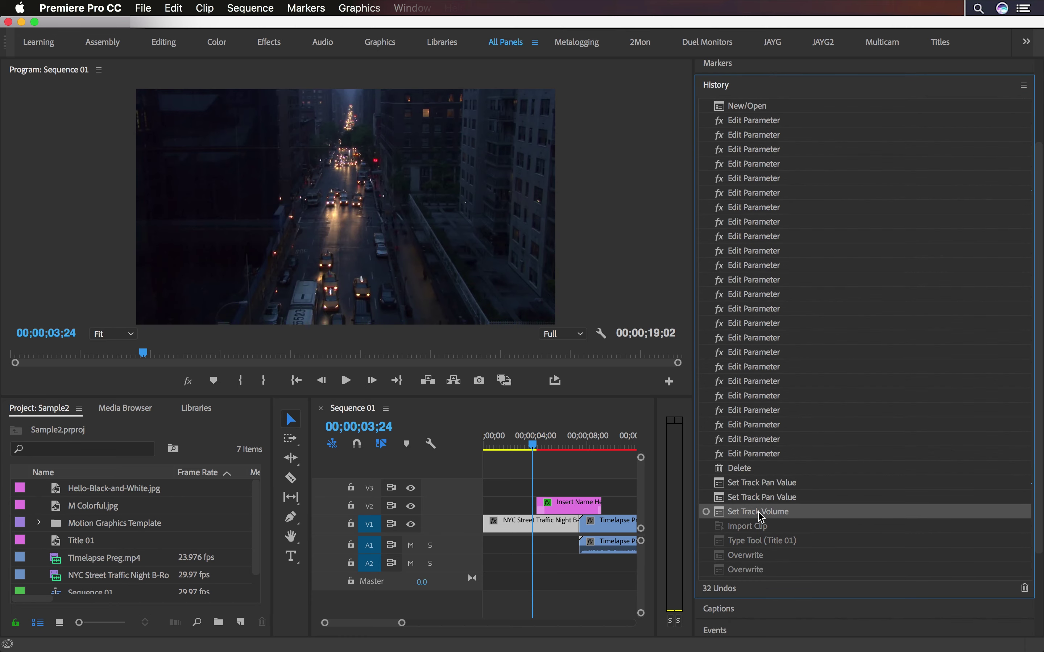
left_click(763, 440)
left_click(776, 396)
left_click(783, 482)
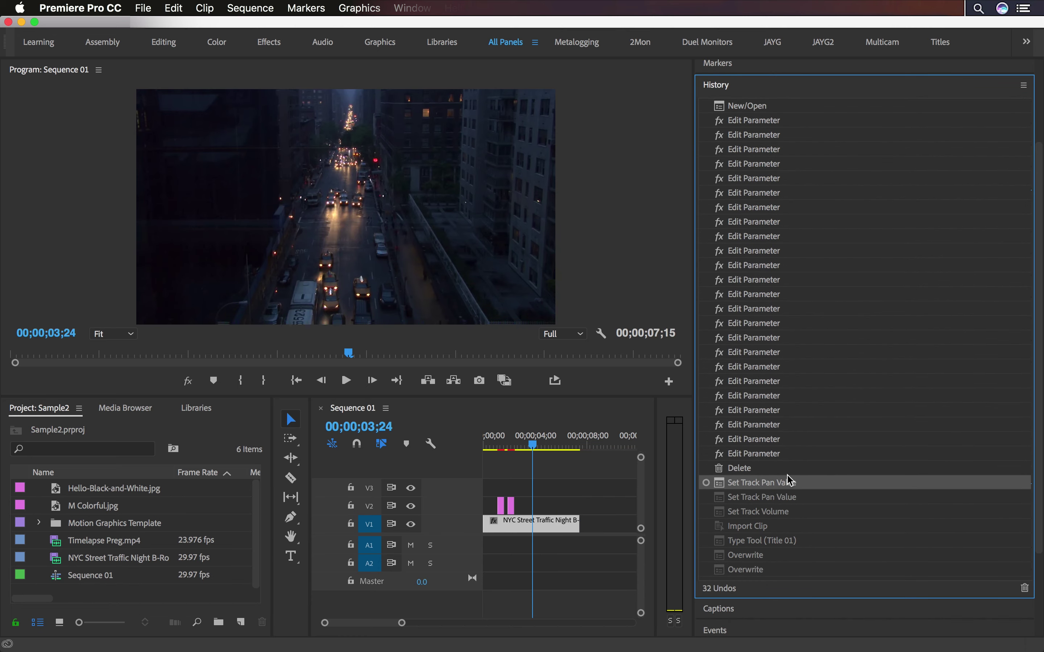
left_click(782, 527)
Examine the Captions and Events panels and display the Timecode panel
left_click(720, 609)
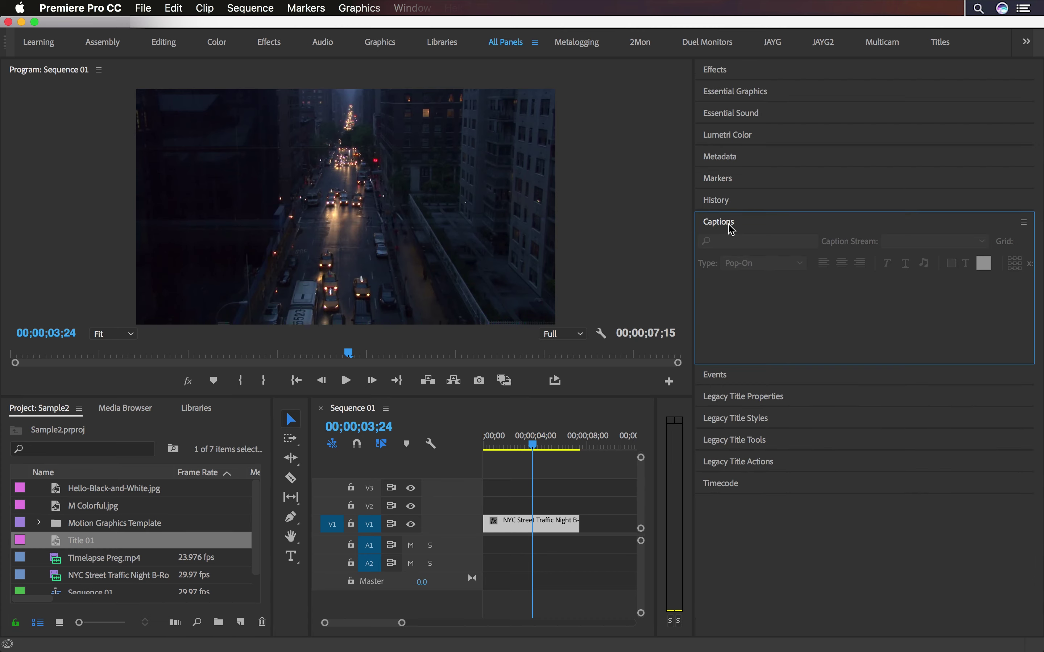
left_click(733, 230)
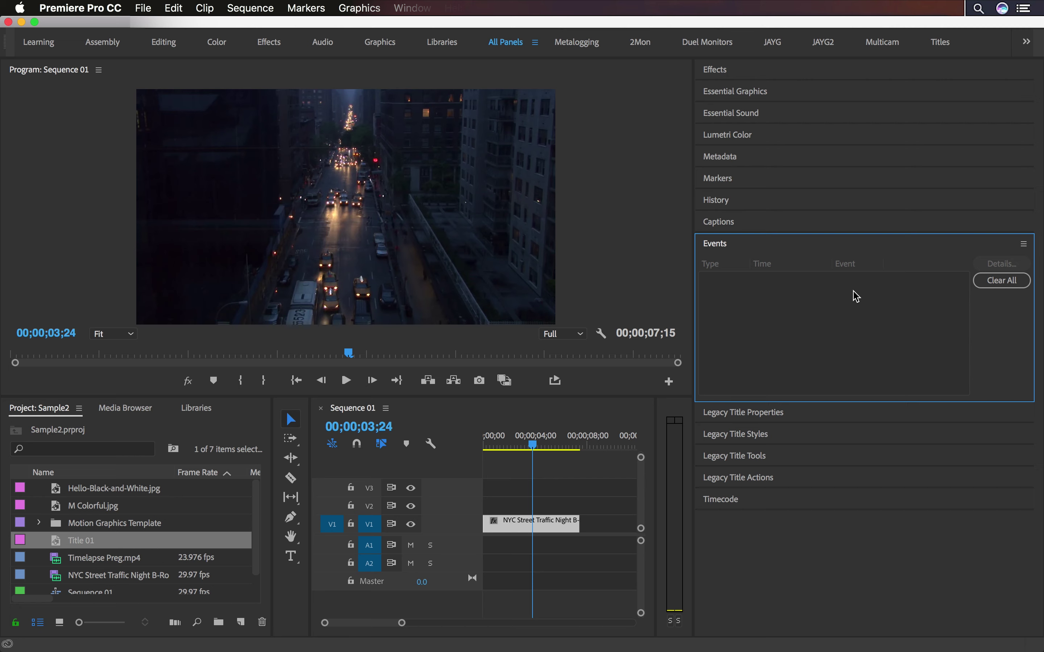
left_click(742, 247)
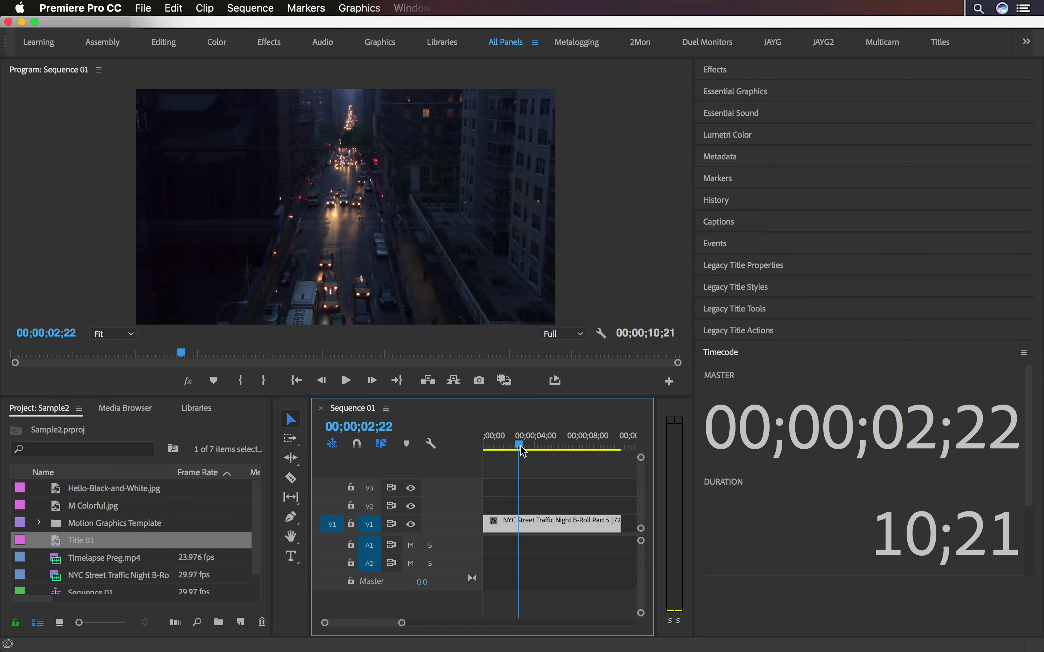
Trim the end of the NYC Street Traffic clip to a duration of about 9;18 and scrub the sequence to check the timecode
left_click_drag(519, 446, 563, 452)
left_click_drag(621, 525, 606, 524)
left_click(598, 448)
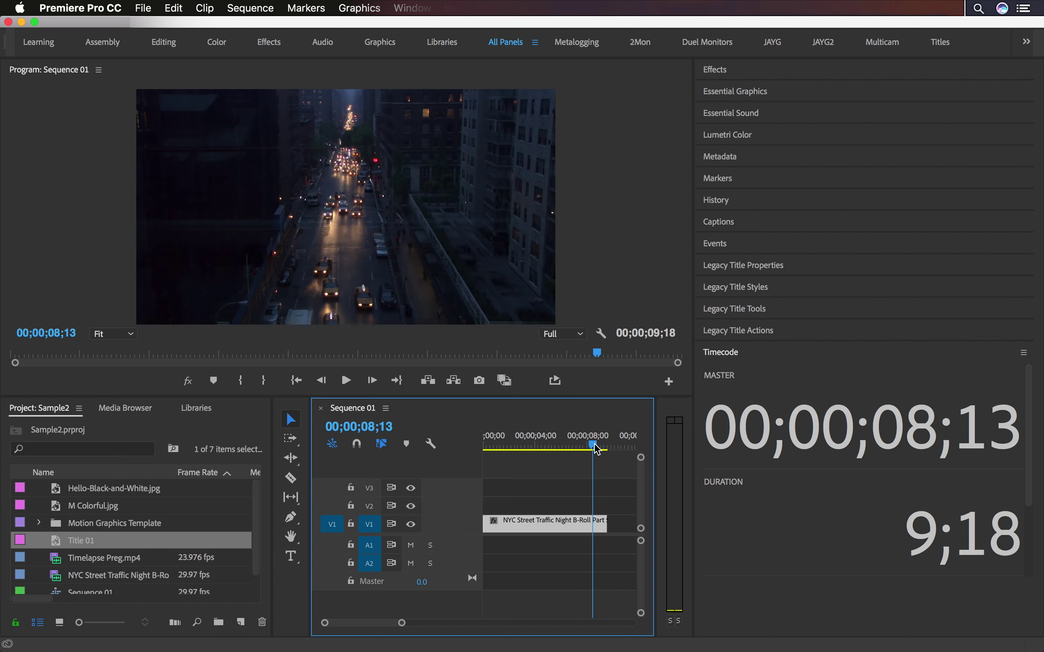
left_click(568, 448)
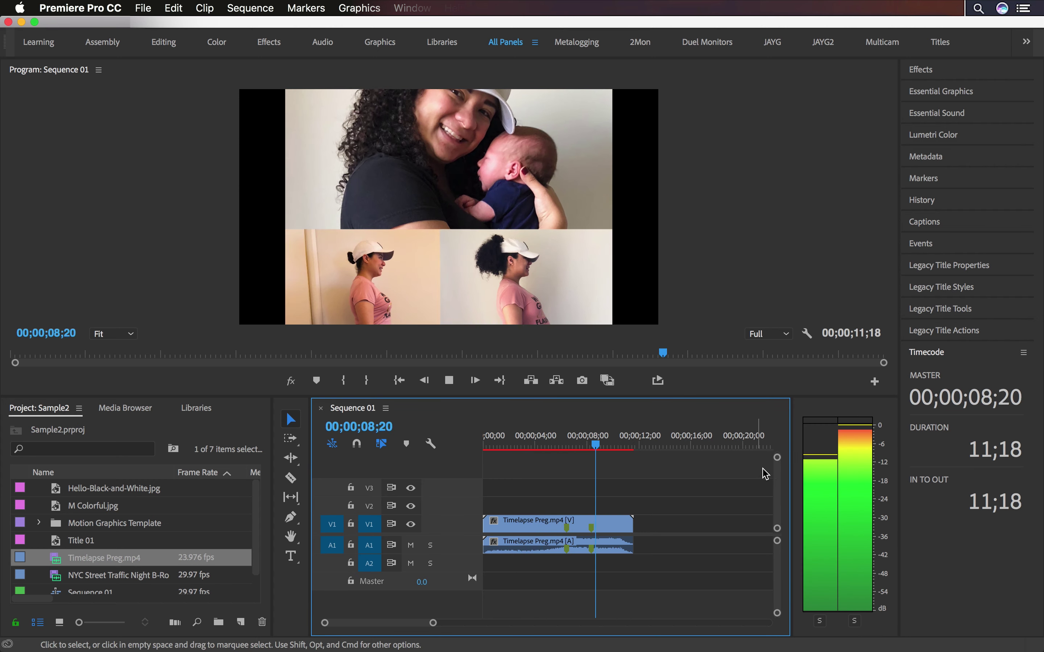
Narrow the audio meters and play the sequence from the start, leaving the playhead at 00;00;08;13
left_click_drag(792, 466, 853, 467)
left_click(486, 451)
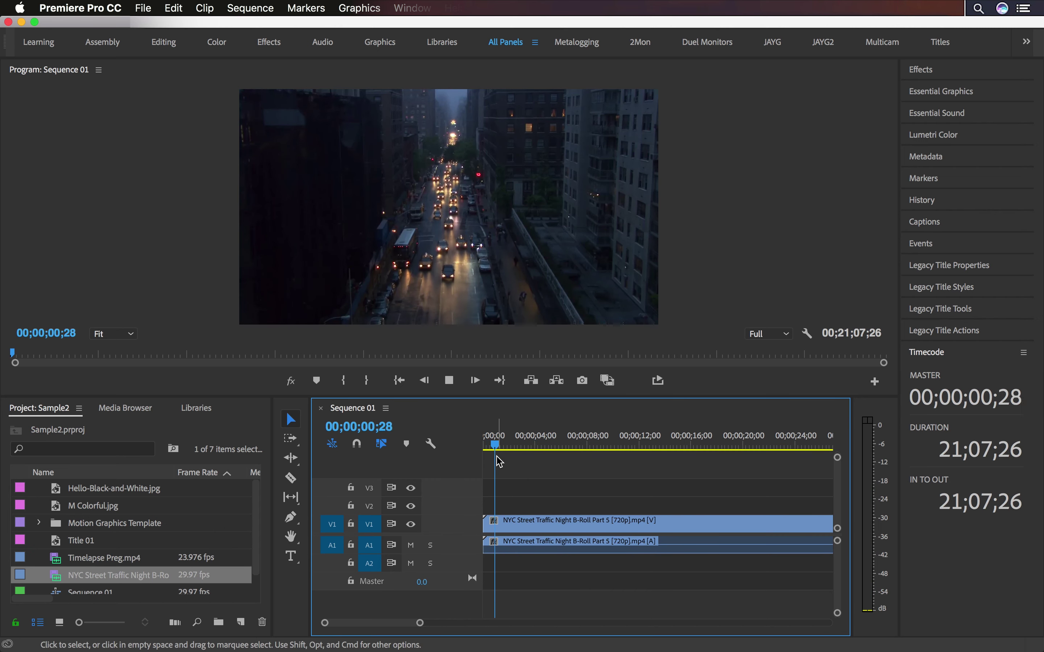
key("space")
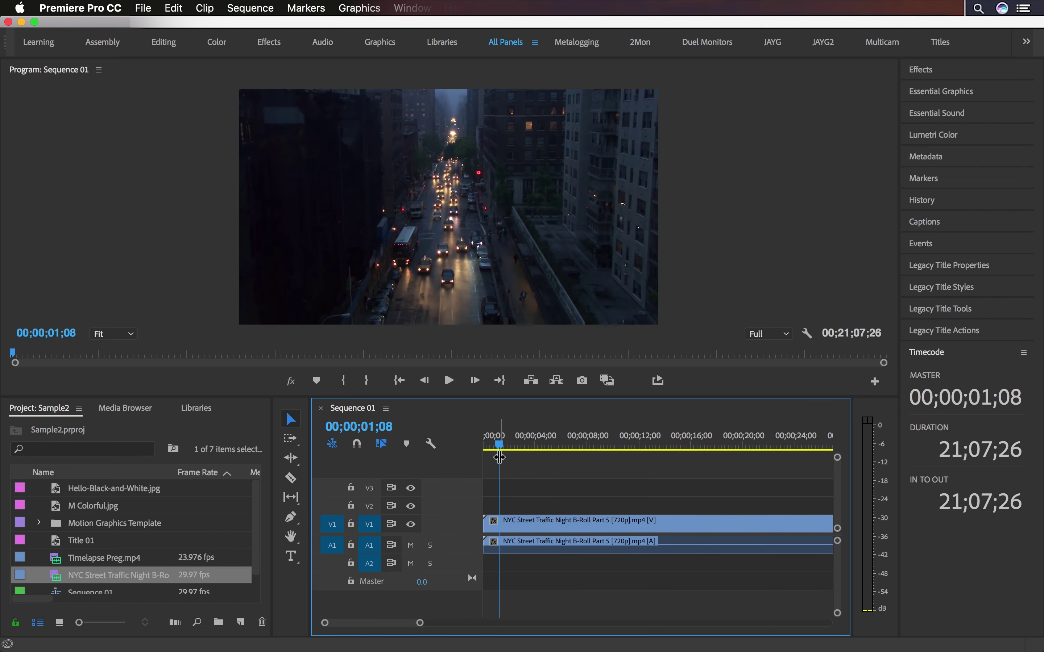
left_click(594, 447)
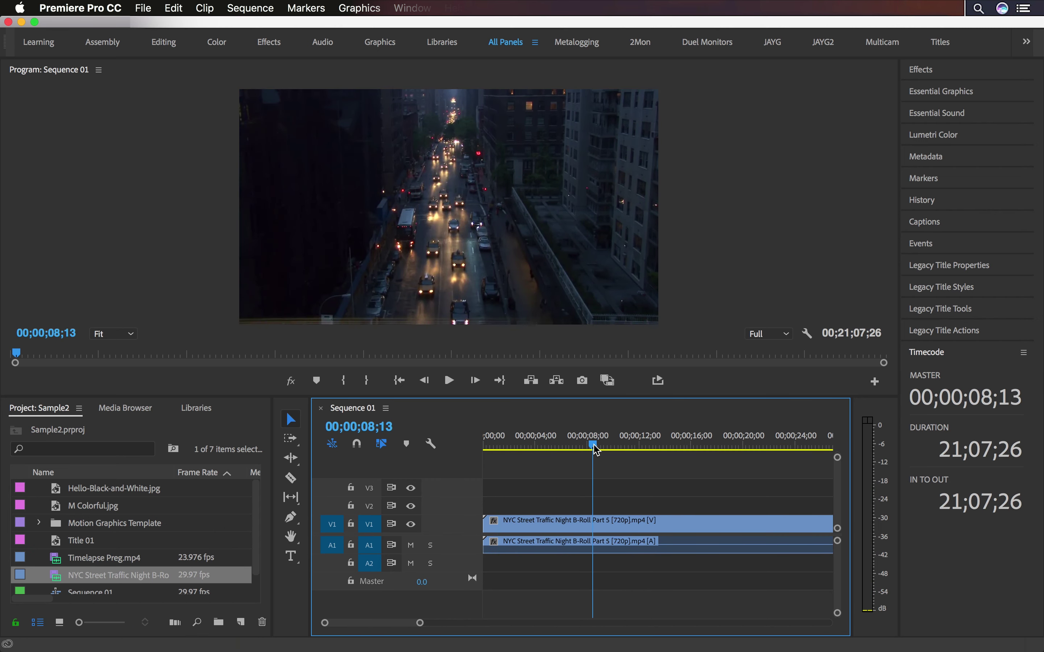
Enlarge the row holding the Project, Tools and Timeline panels, and close the Media Browser and Libraries panels
left_click(294, 410)
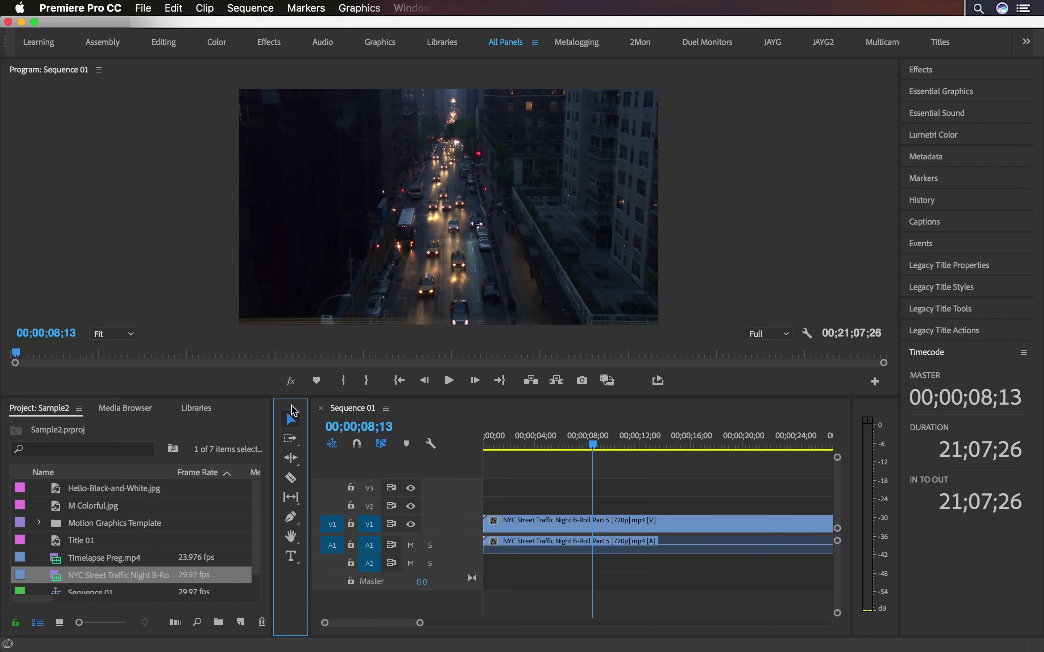
left_click_drag(294, 410, 69, 345)
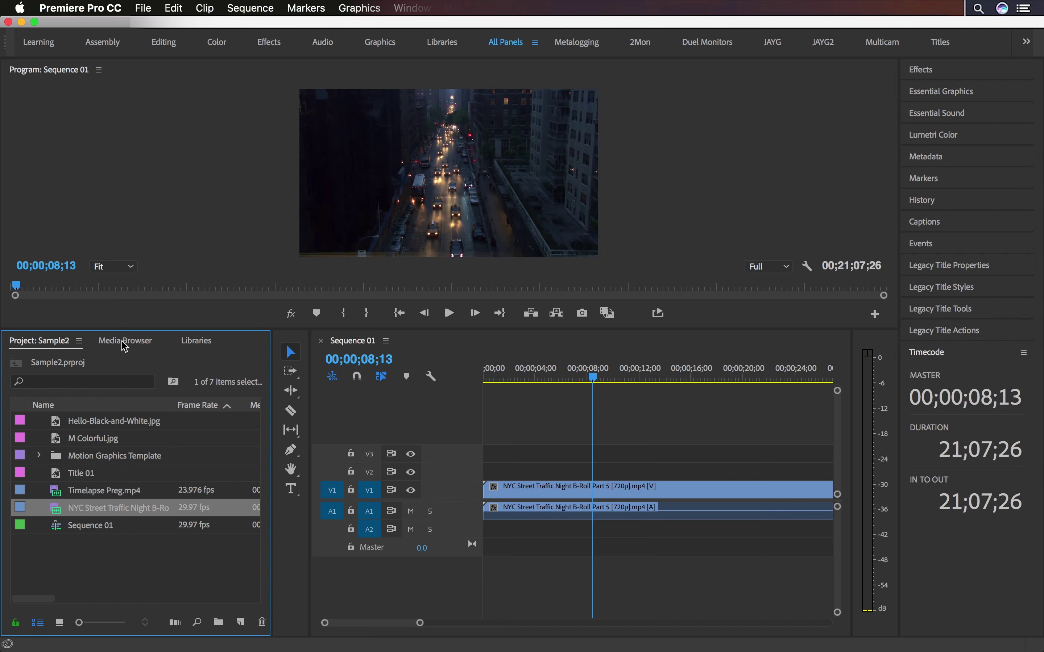
left_click(151, 345)
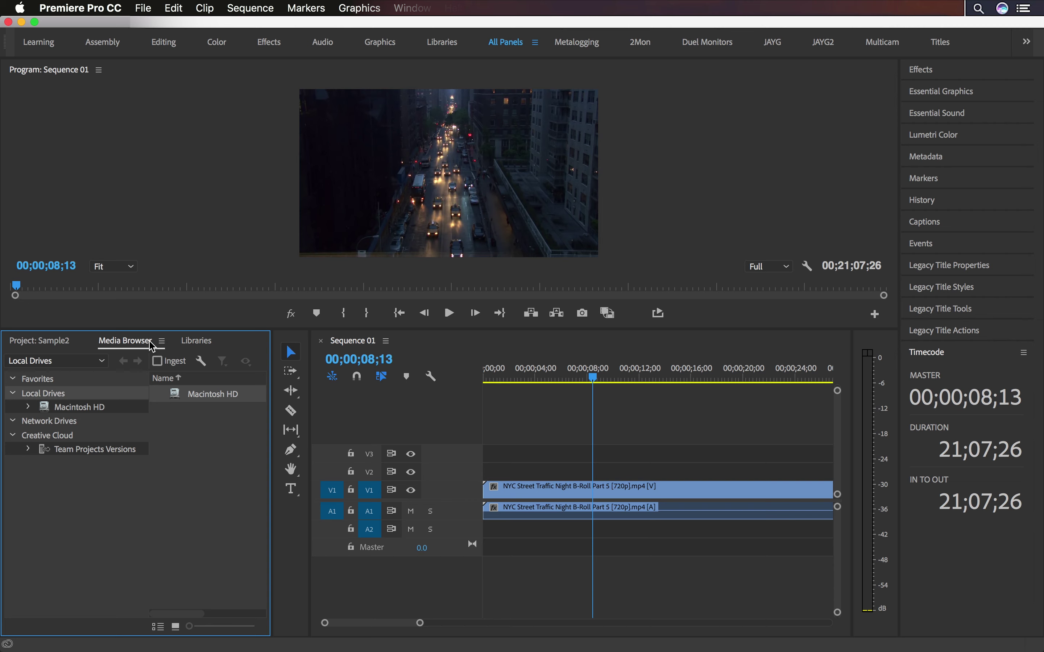
left_click(162, 341)
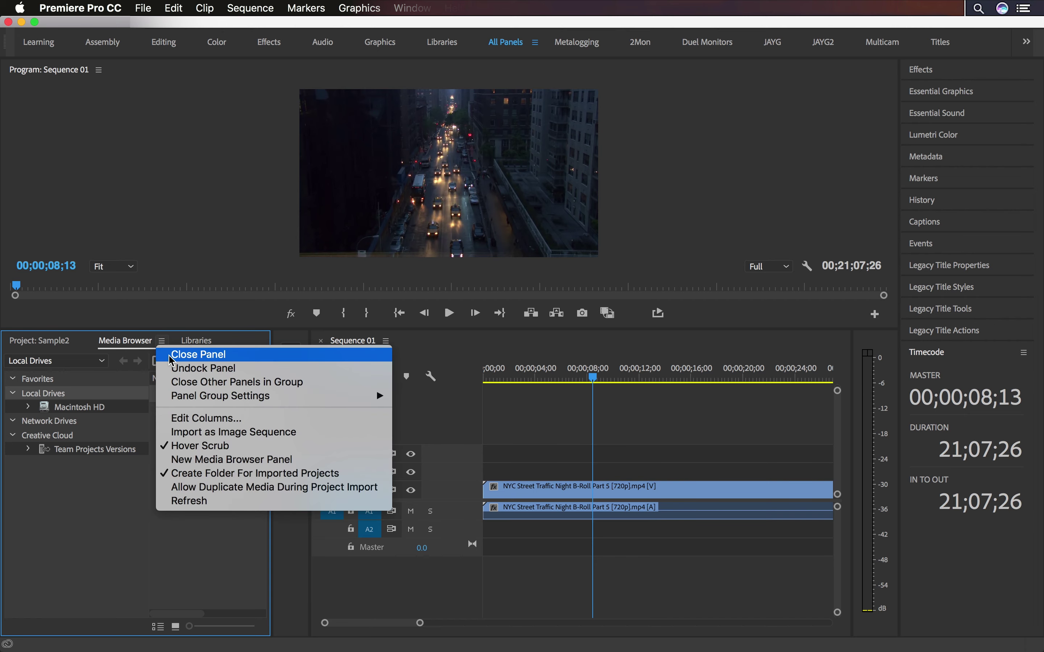
left_click(181, 354)
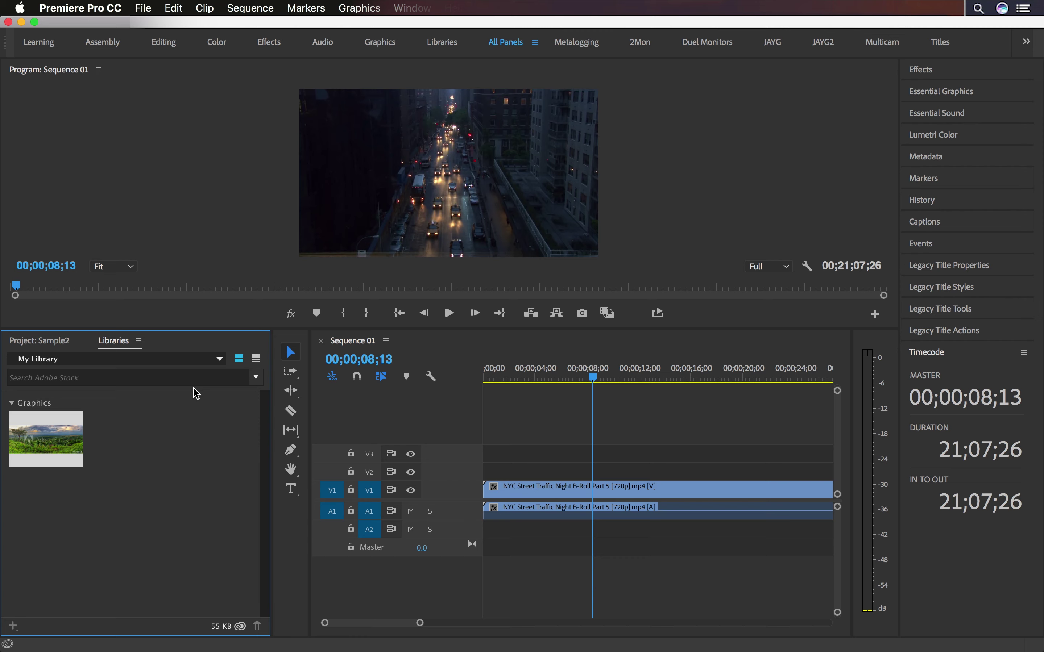
left_click(138, 341)
left_click(150, 356)
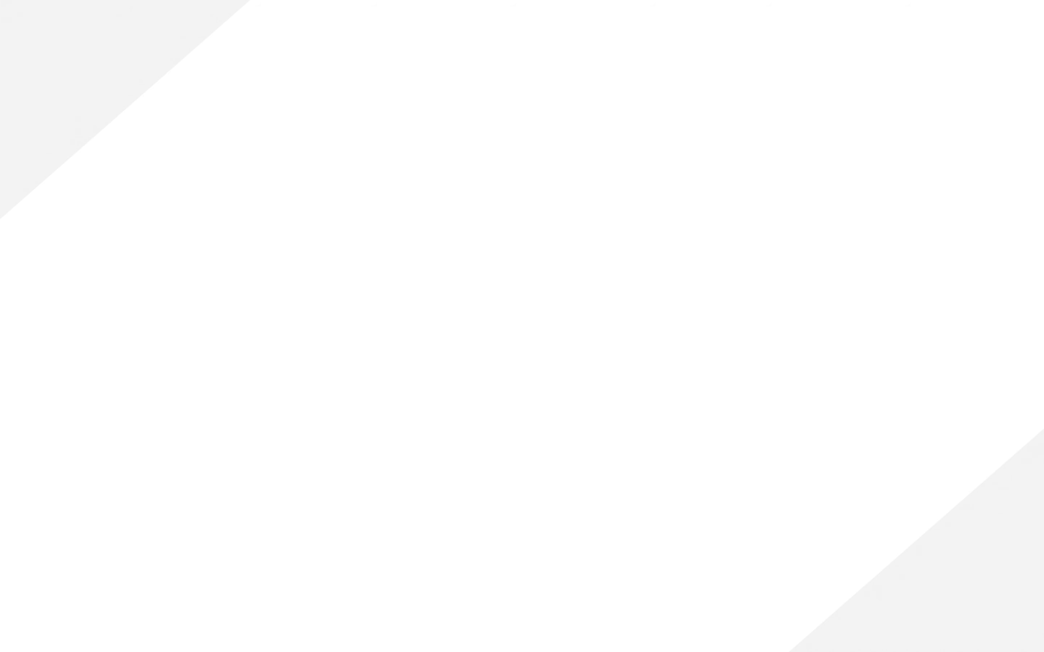